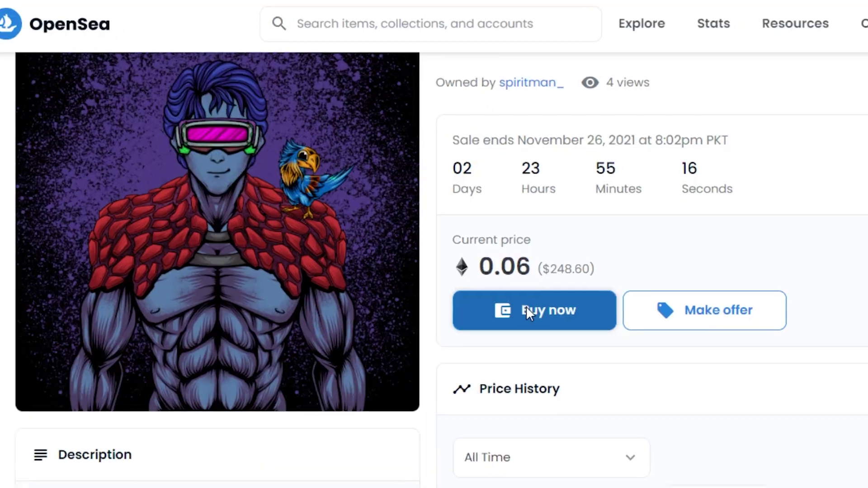
Step: Start checkout for Spirit Man #1404 at 0.06 ETH, accept the Terms of Service, and choose Add Funds
click(533, 310)
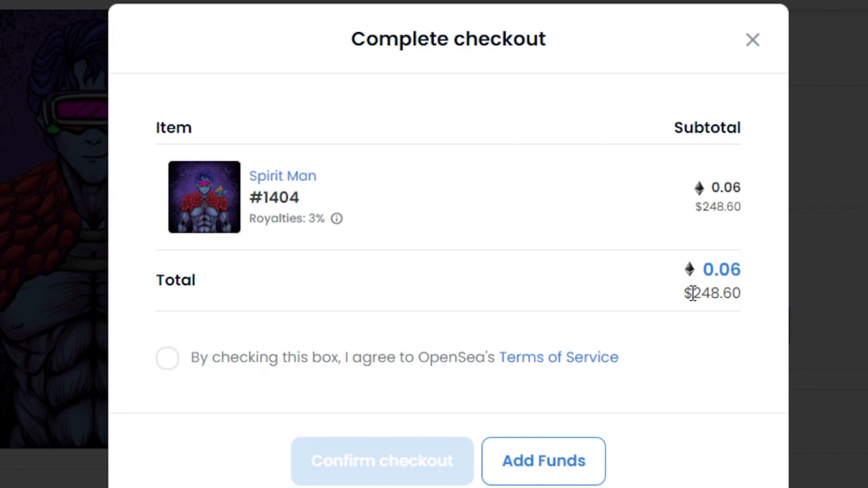
drag(691, 295, 730, 297)
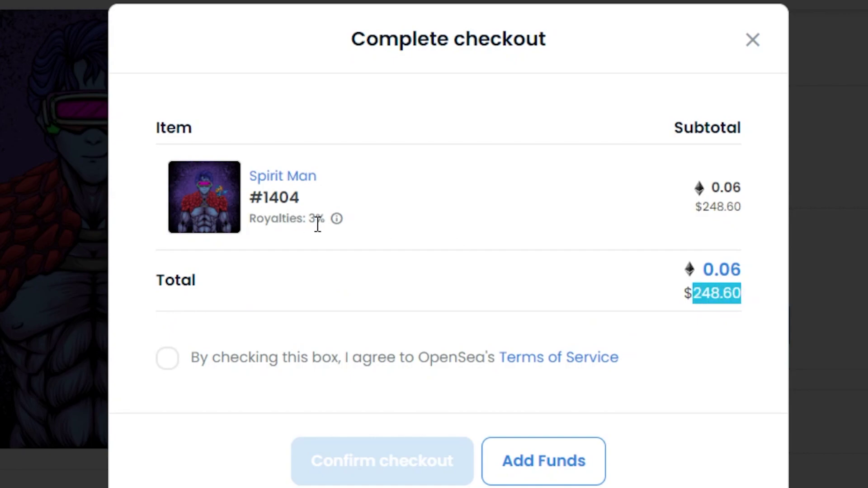
drag(318, 219, 254, 219)
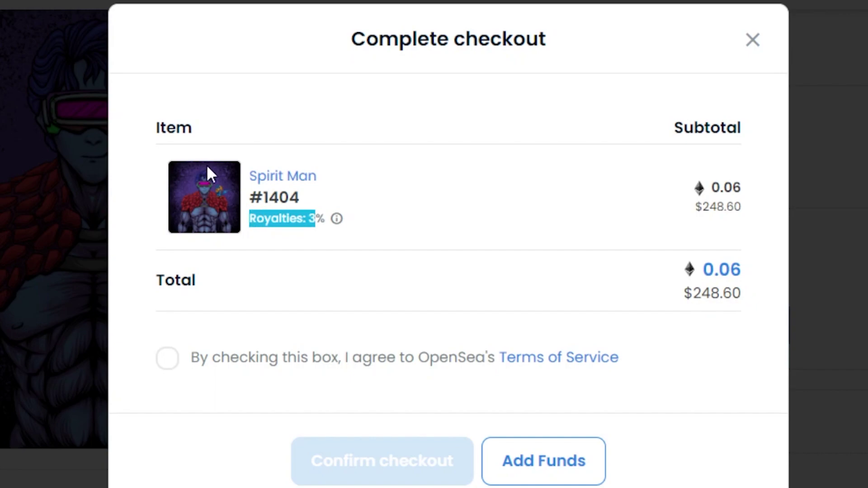
click(168, 362)
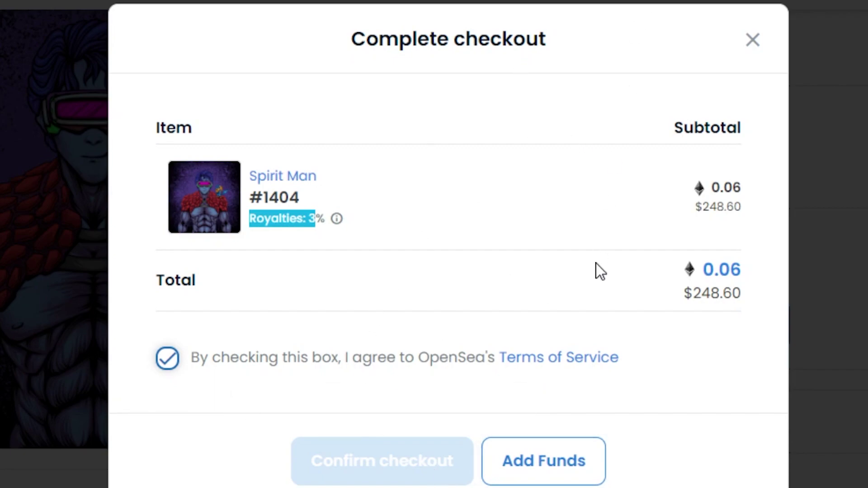
click(560, 454)
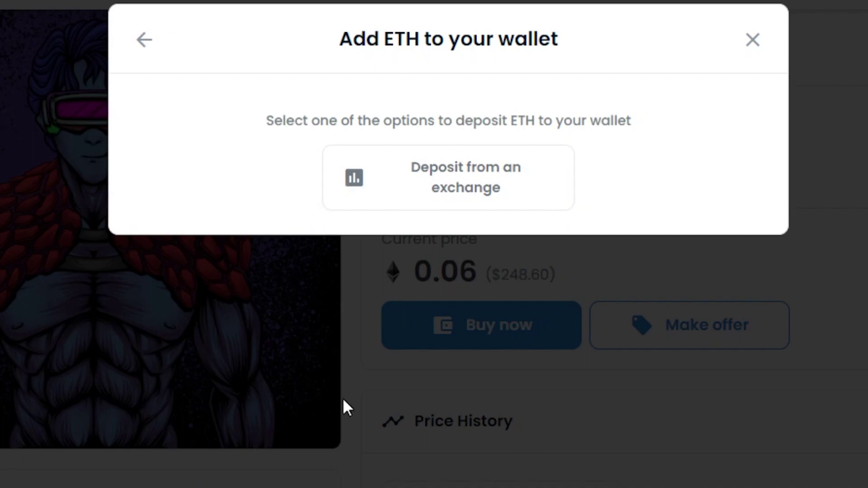
Step: View the wallet's deposit-from-exchange address, then close the funding dialog
click(511, 187)
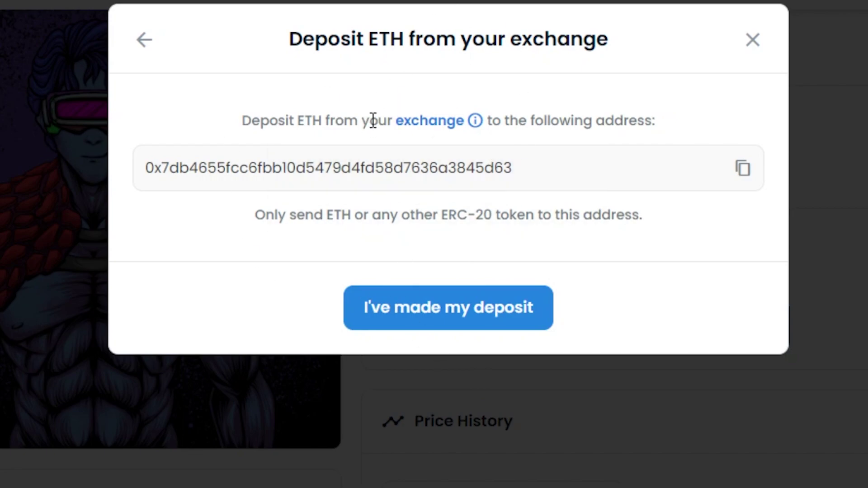
mouse_move(475, 120)
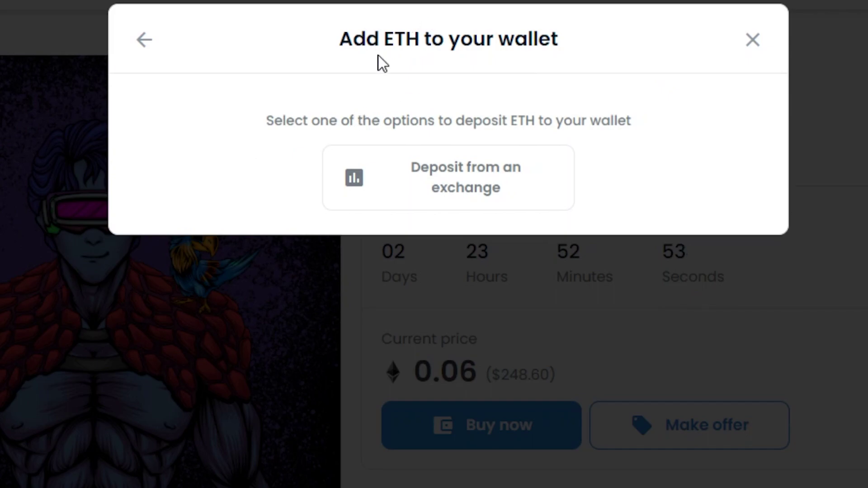
click(476, 184)
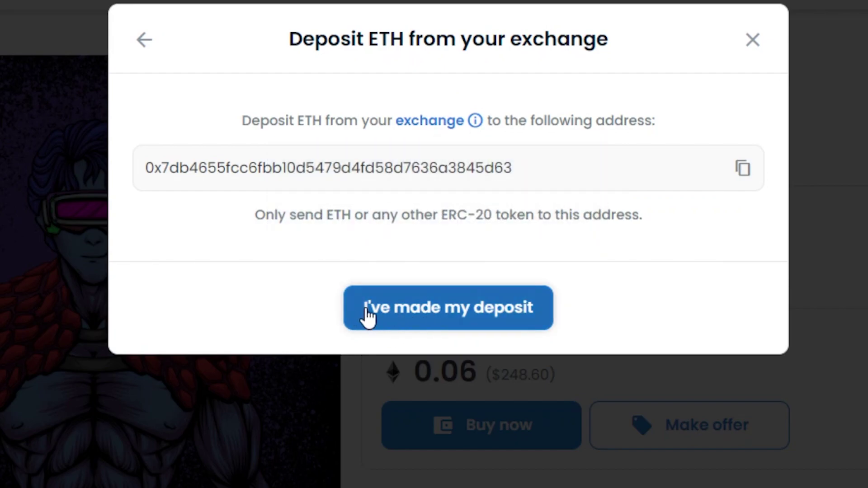
click(737, 49)
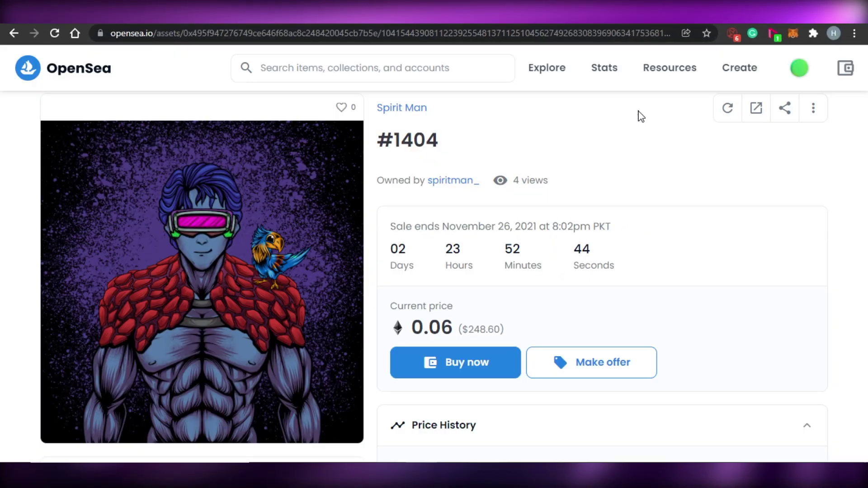
Step: Log out of the wallet and reconnect it through MetaMask
mouse_move(864, 95)
mouse_down()
mouse_move(864, 131)
mouse_move(864, 100)
mouse_up()
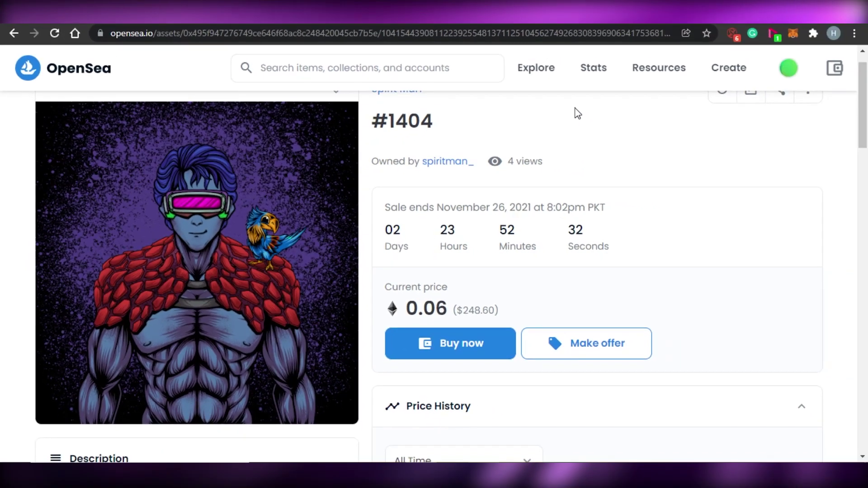
click(834, 68)
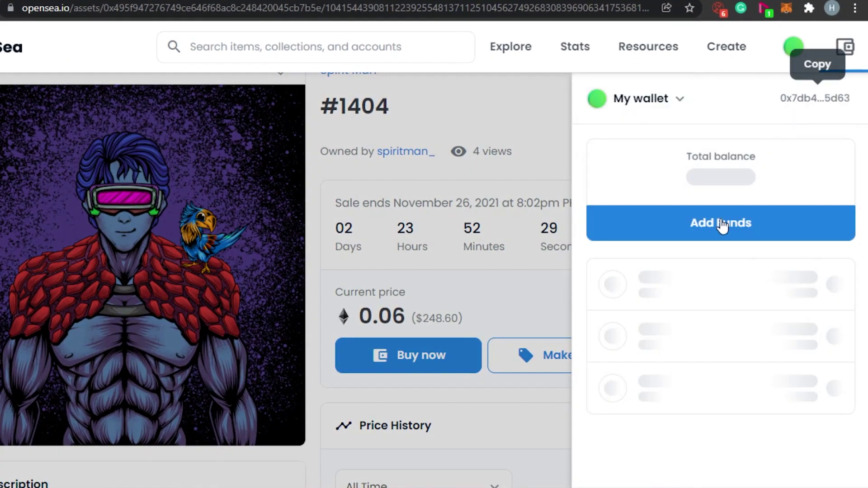
click(653, 101)
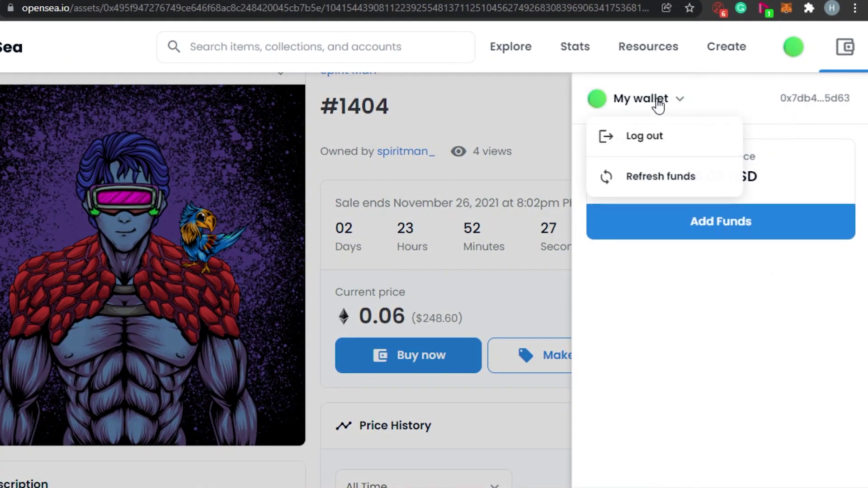
click(619, 136)
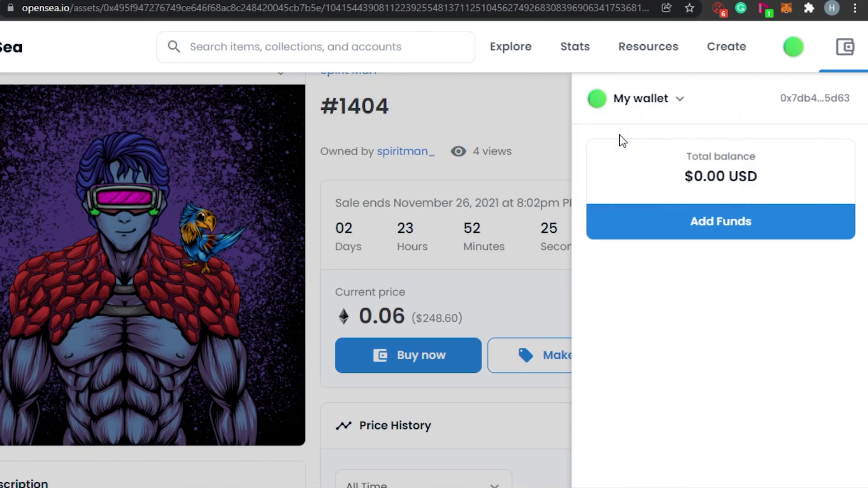
click(672, 109)
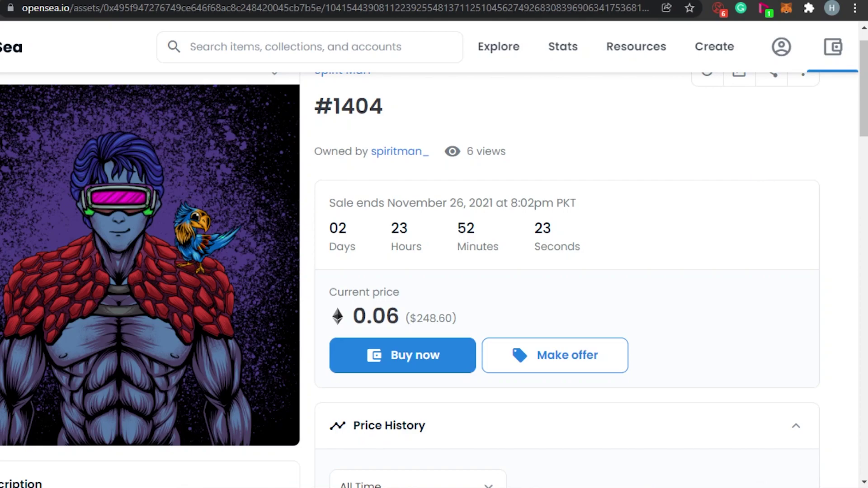
click(831, 48)
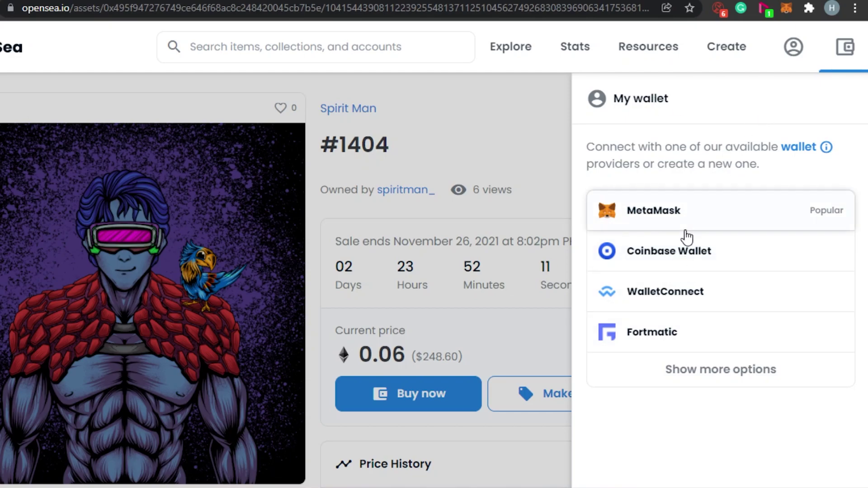
click(677, 211)
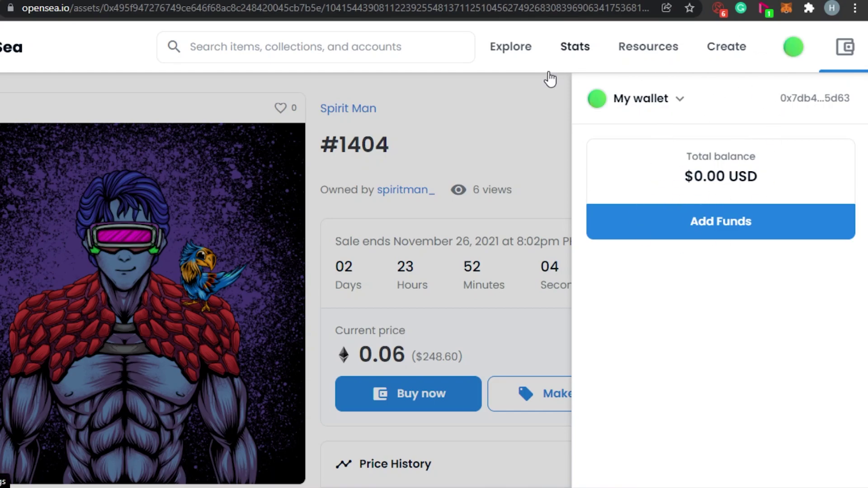
Step: Visit the Top NFTs rankings page, then go back to the Spirit Man #1404 listing
click(546, 105)
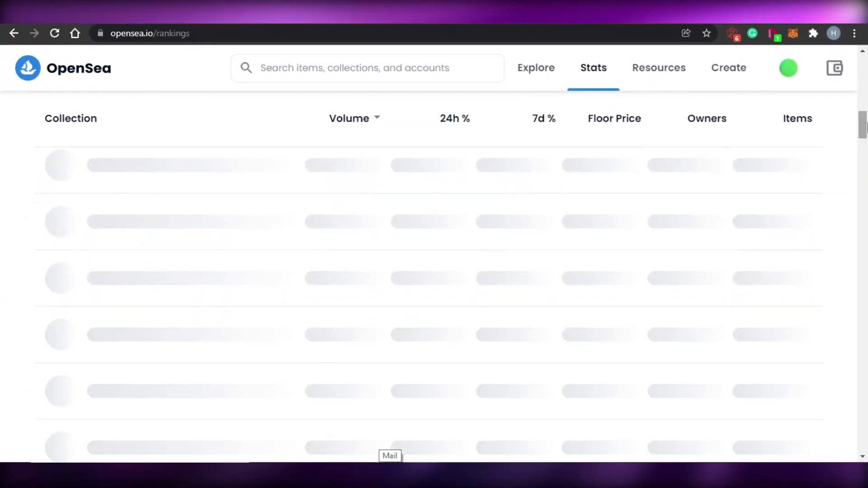
scroll(865, 64, up, 4)
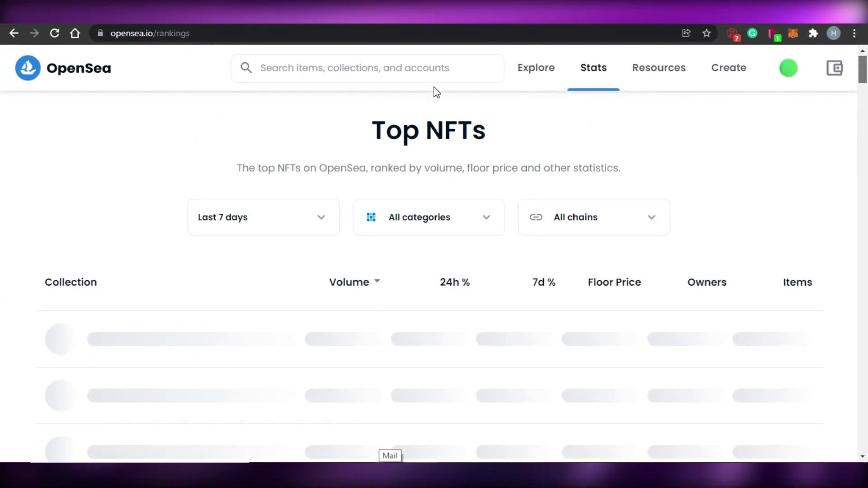
key(alt+Left)
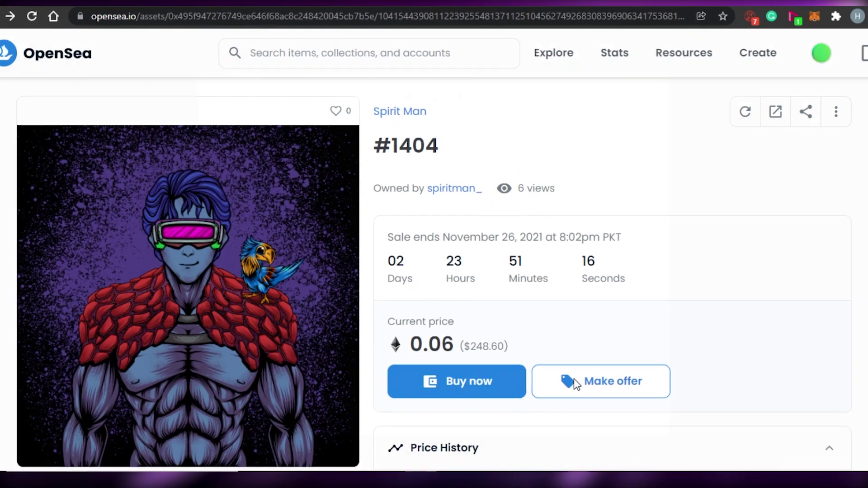
Step: Start an offer on Spirit Man #1404 with WETH as the offer currency
click(570, 379)
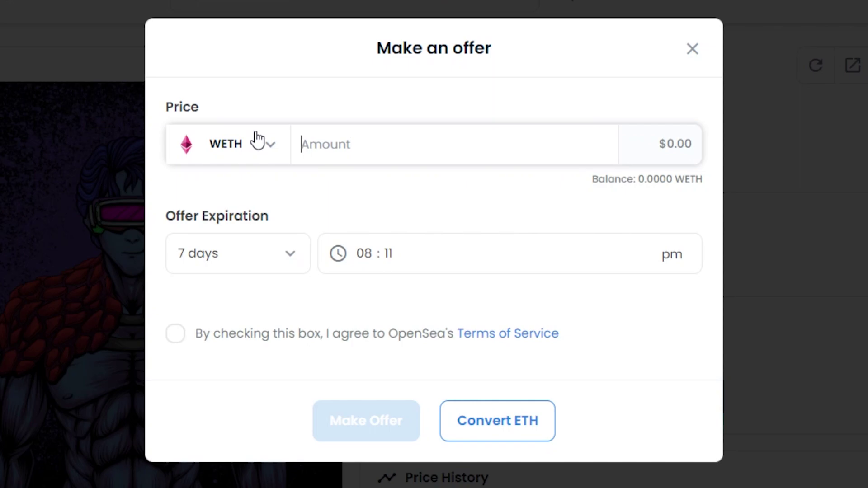
click(272, 142)
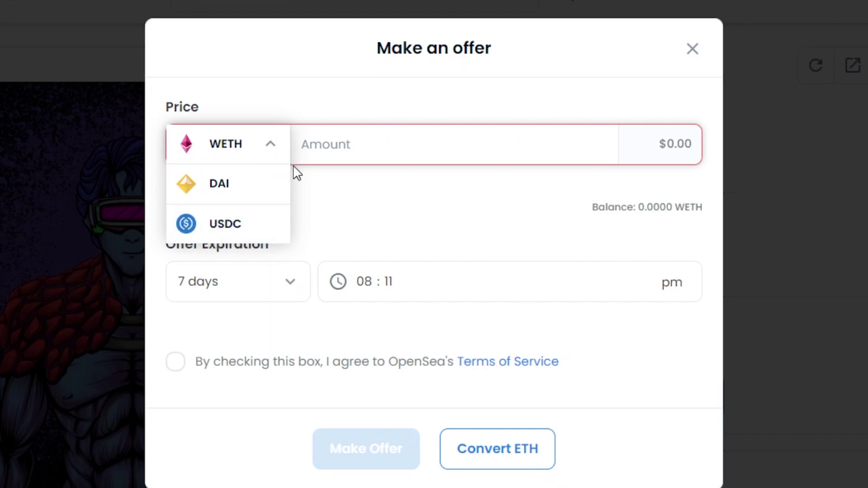
click(342, 208)
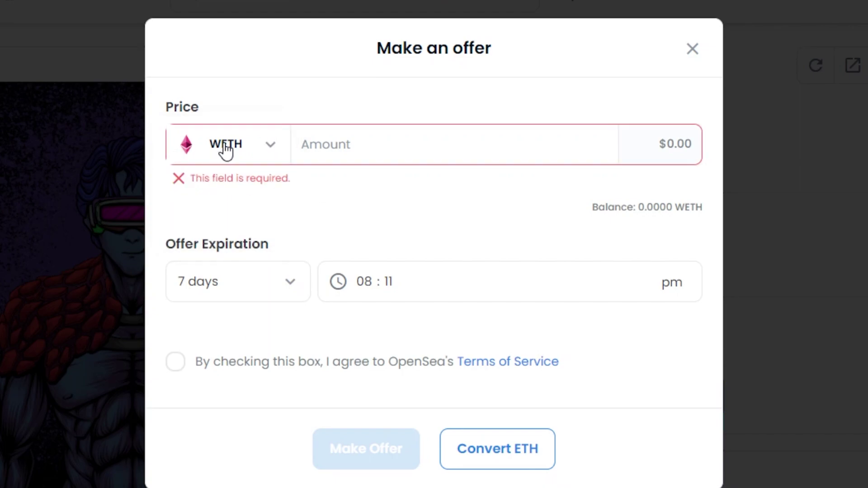
click(256, 149)
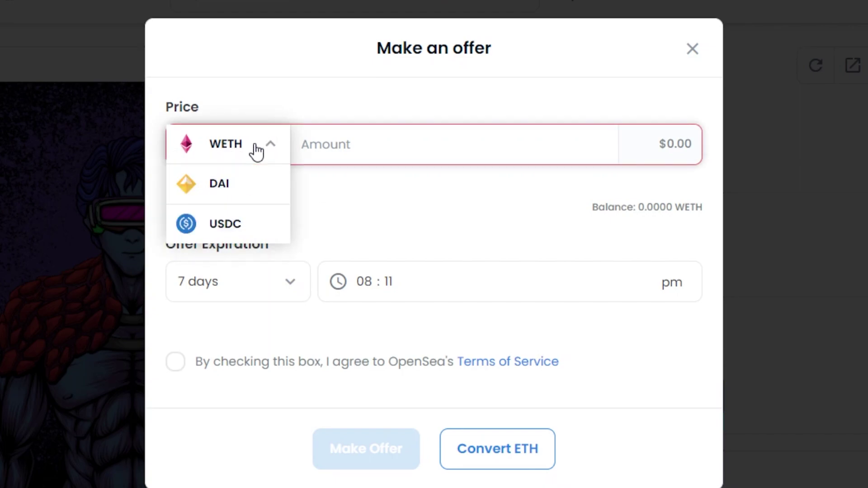
click(220, 169)
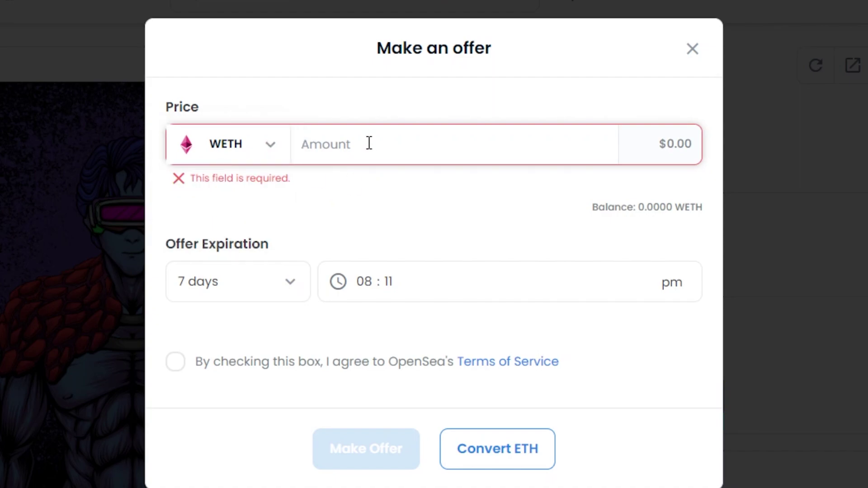
Step: Enter an offer amount of 0.07 WETH
text(0.0)
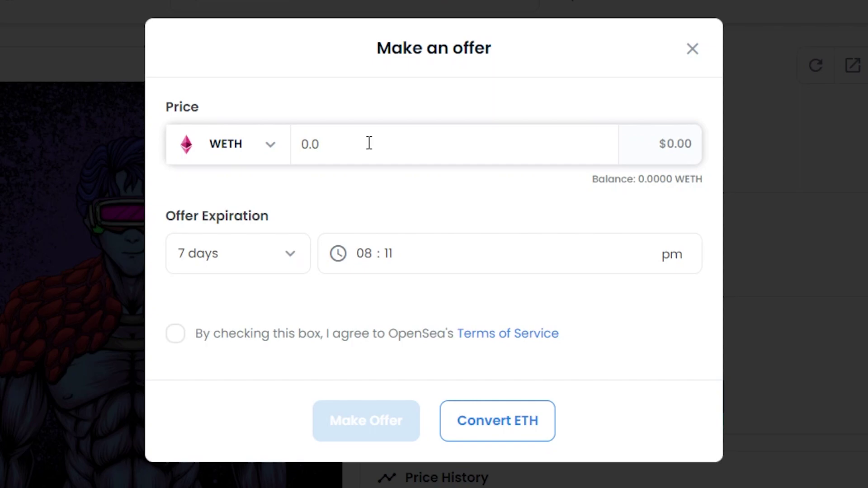
text(7)
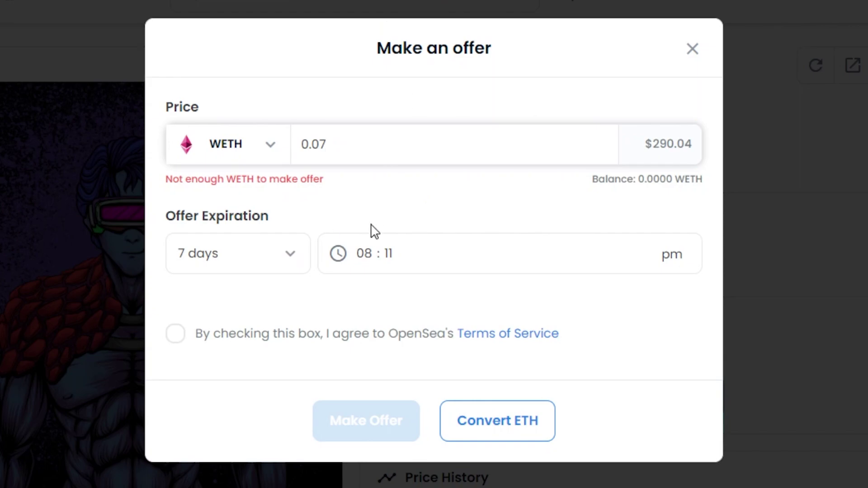
key(BackSpace)
key(BackSpace)
key(BackSpace)
key(BackSpace)
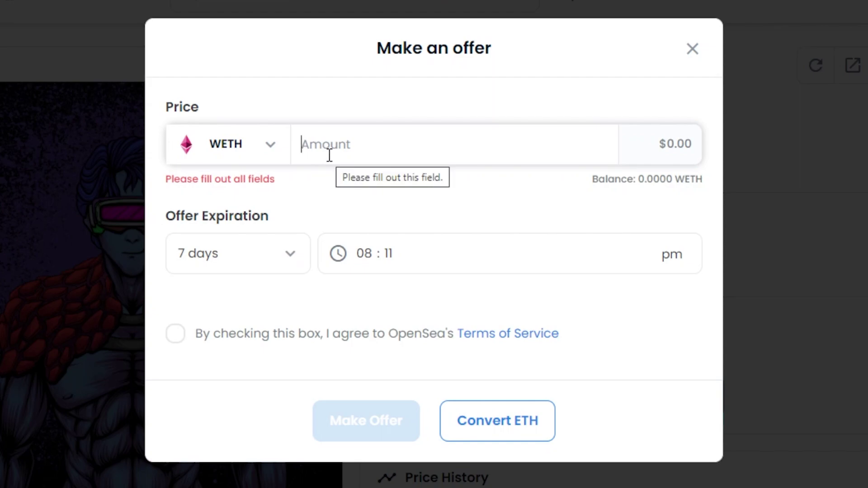
text(1)
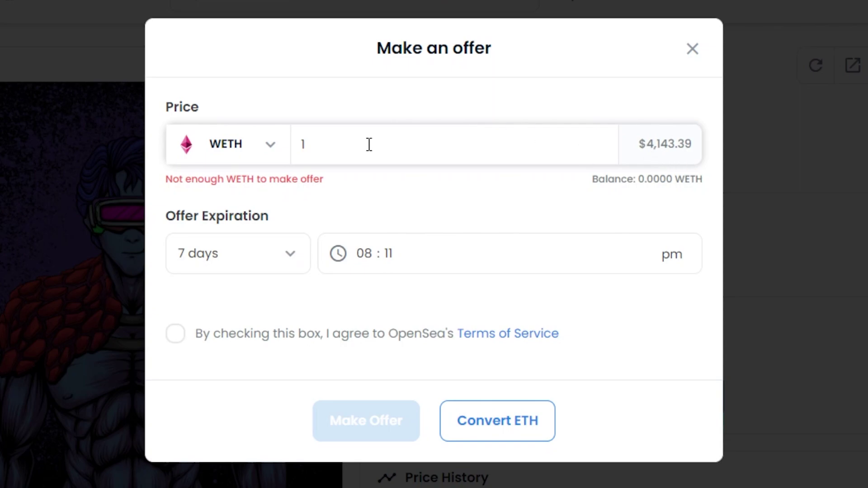
key(BackSpace)
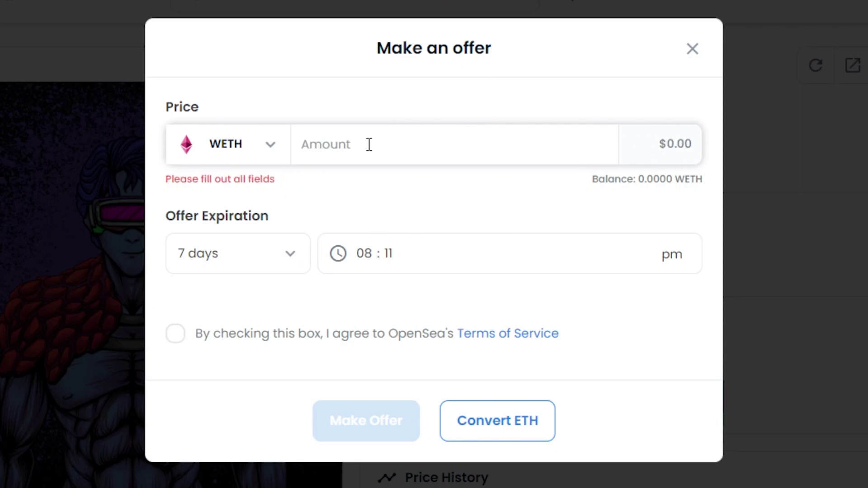
text(.)
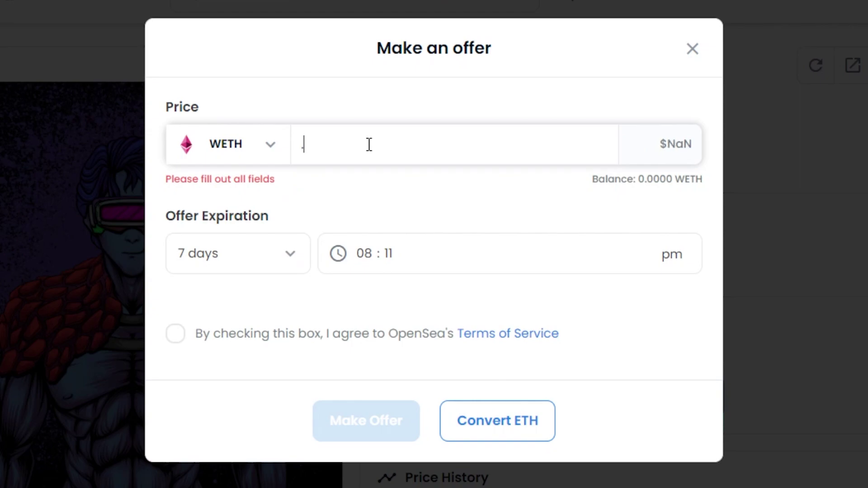
key(BackSpace)
text(0.06)
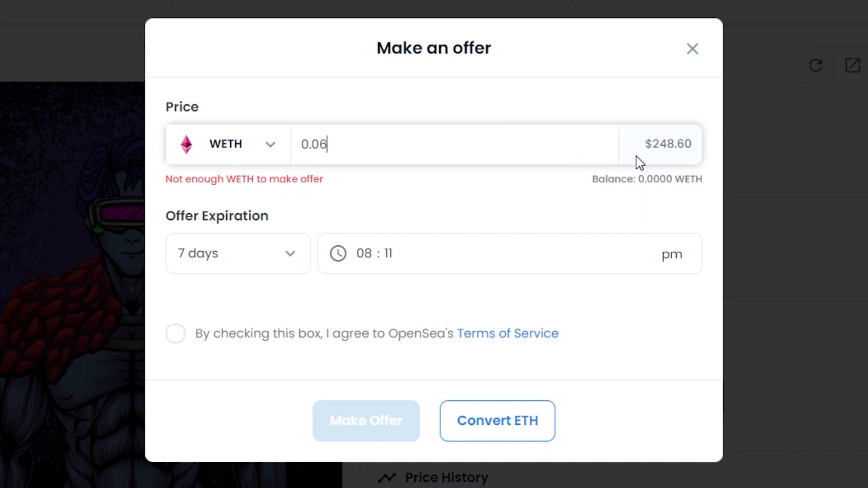
key(BackSpace)
text(7)
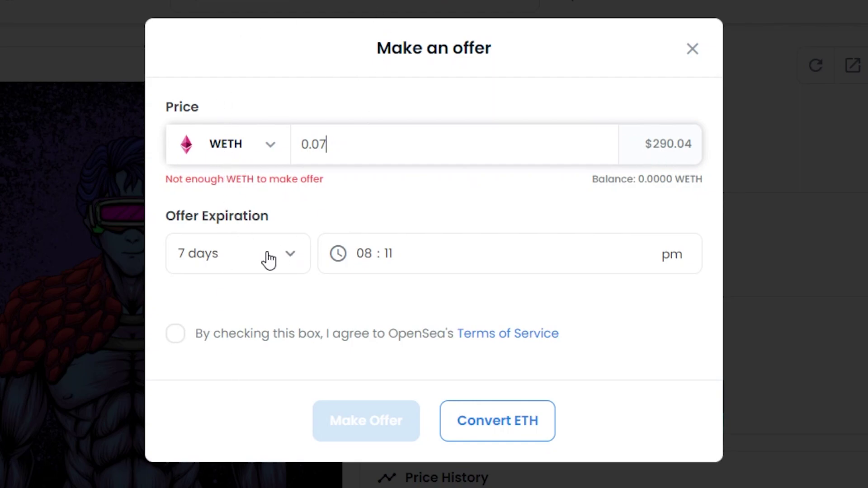
Step: Set the offer expiration to 3 days and close the offer dialog
click(286, 260)
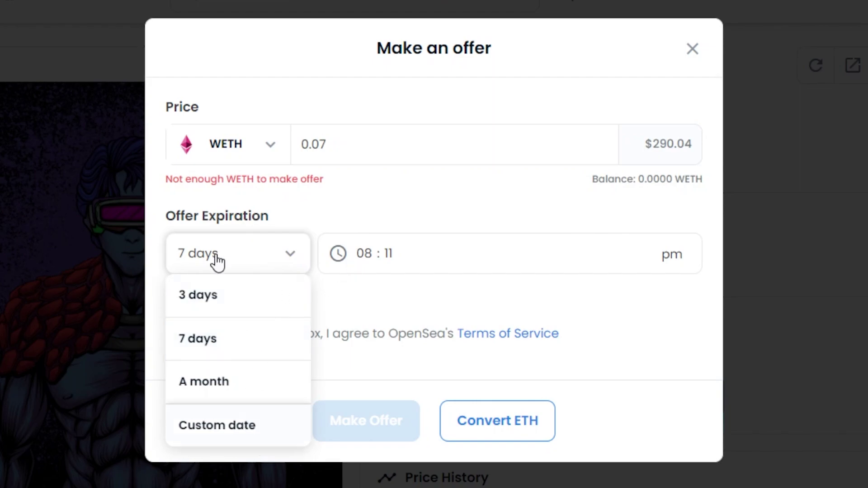
click(226, 304)
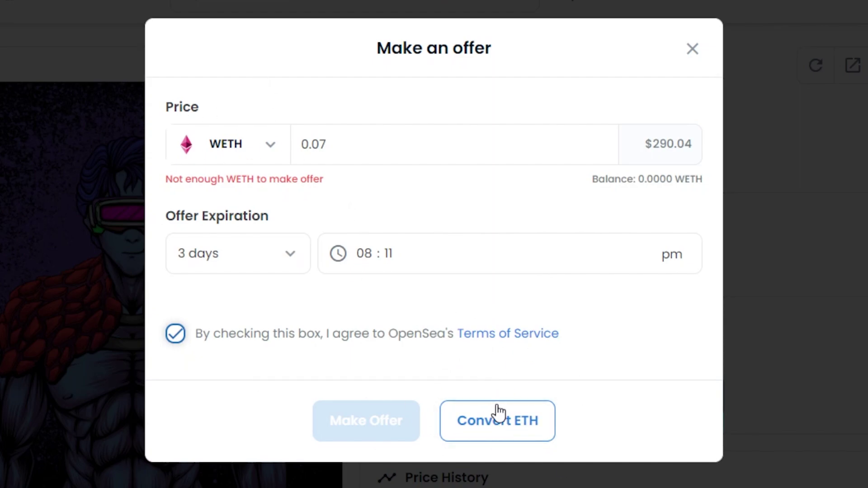
click(692, 49)
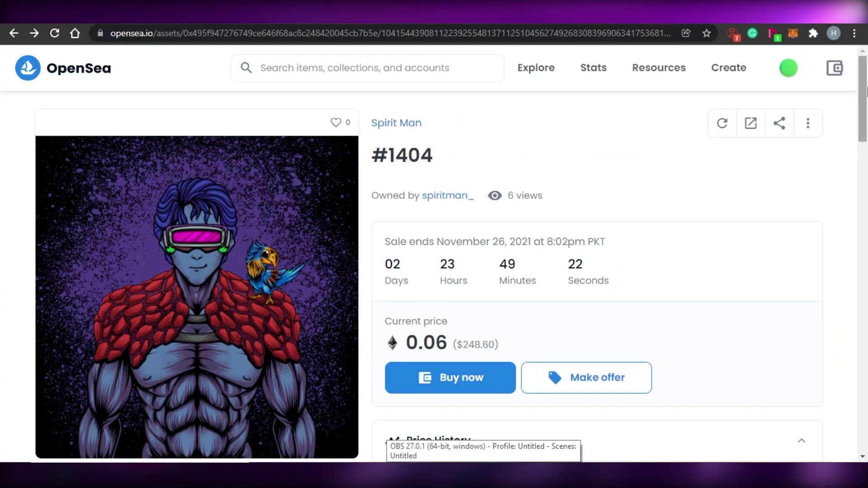
scroll(866, 88, down, 7)
scroll(867, 88, up, 7)
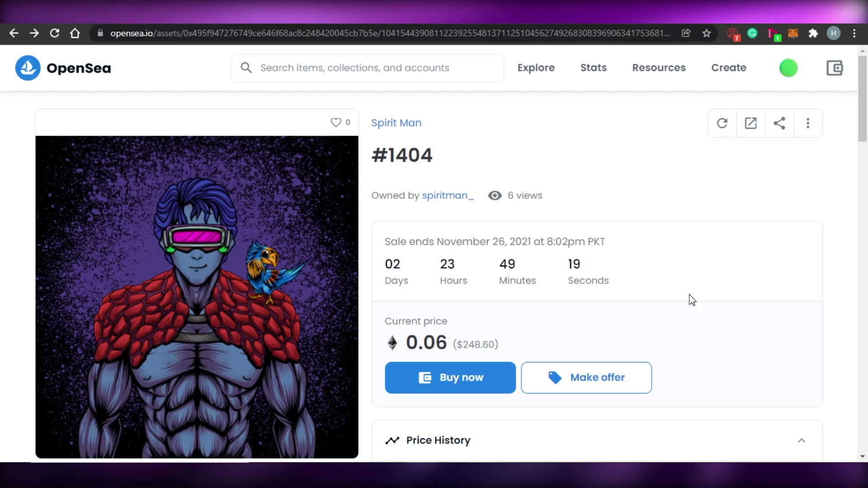
scroll(866, 142, down, 4)
scroll(866, 142, down, 8)
scroll(867, 143, up, 11)
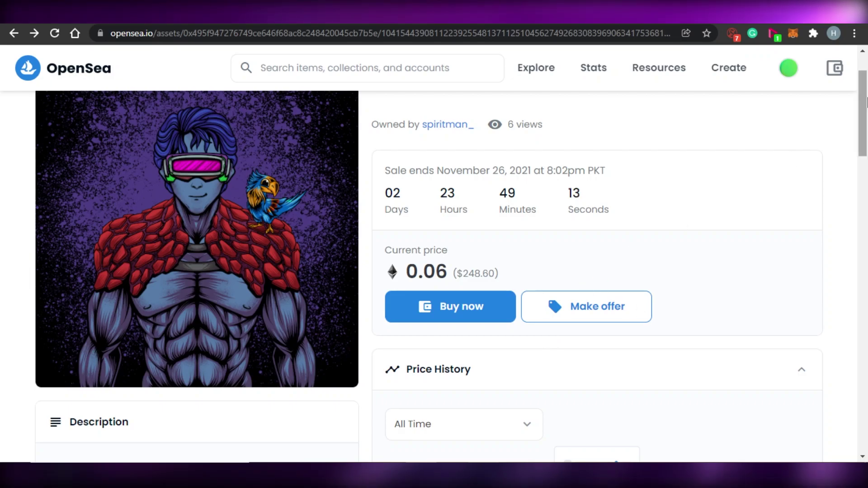
scroll(866, 106, up, 2)
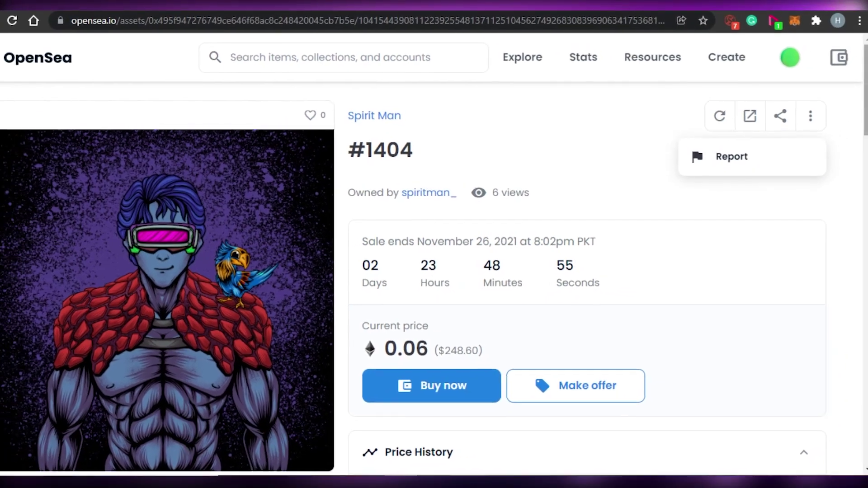
scroll(866, 151, down, 5)
drag(866, 152, 865, 213)
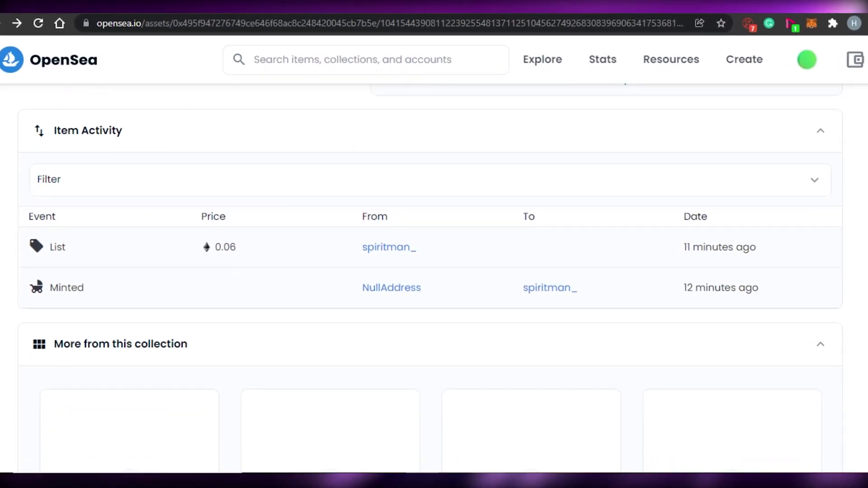
scroll(600, 295, down, 5)
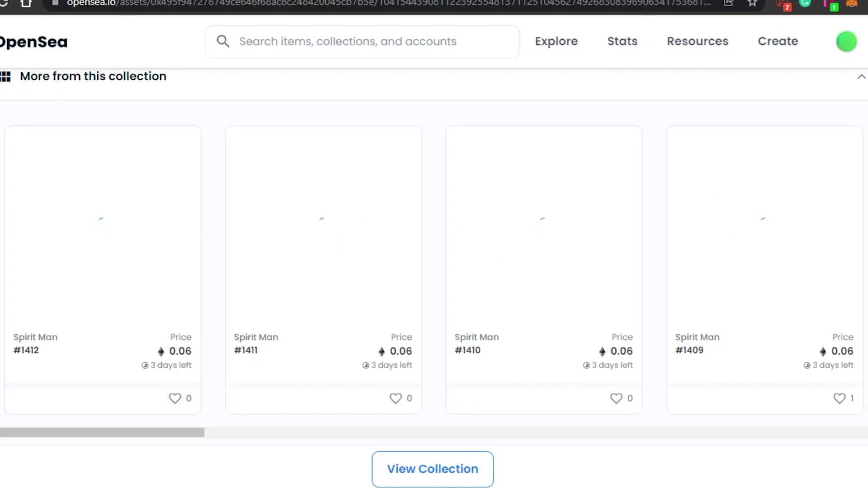
scroll(283, 310, up, 1)
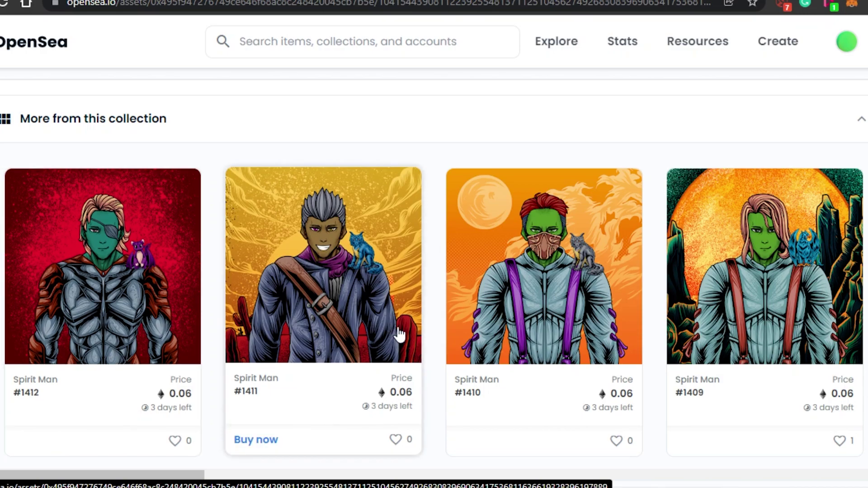
scroll(434, 281, down, 3)
scroll(434, 280, up, 7)
scroll(866, 100, up, 10)
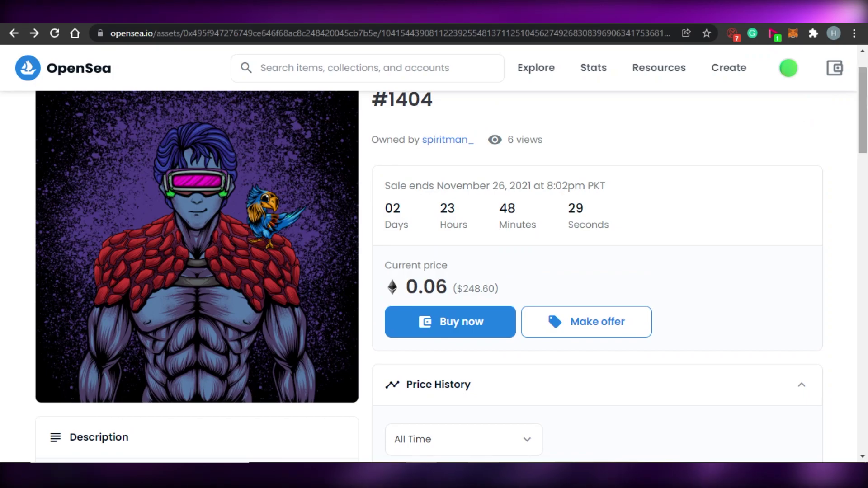
scroll(866, 100, up, 1)
scroll(866, 100, down, 1)
scroll(723, 101, up, 1)
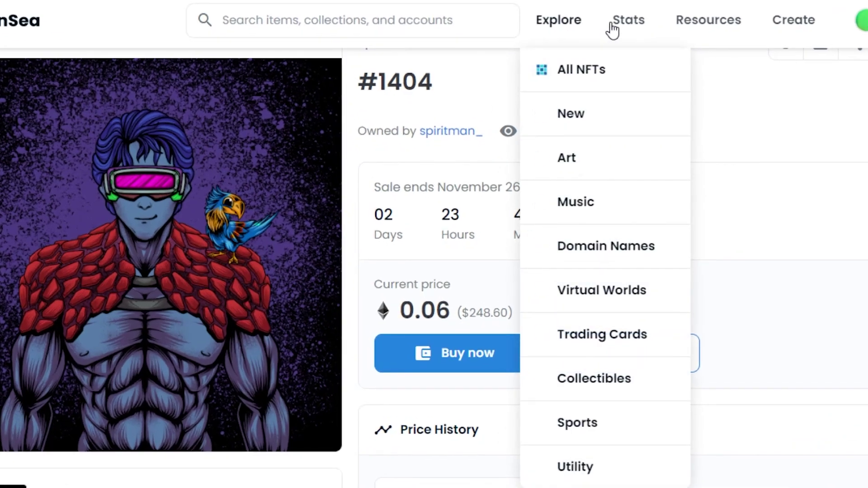
Step: Browse the Top NFTs rankings table, then go to the Explore Collections page
mouse_move(593, 70)
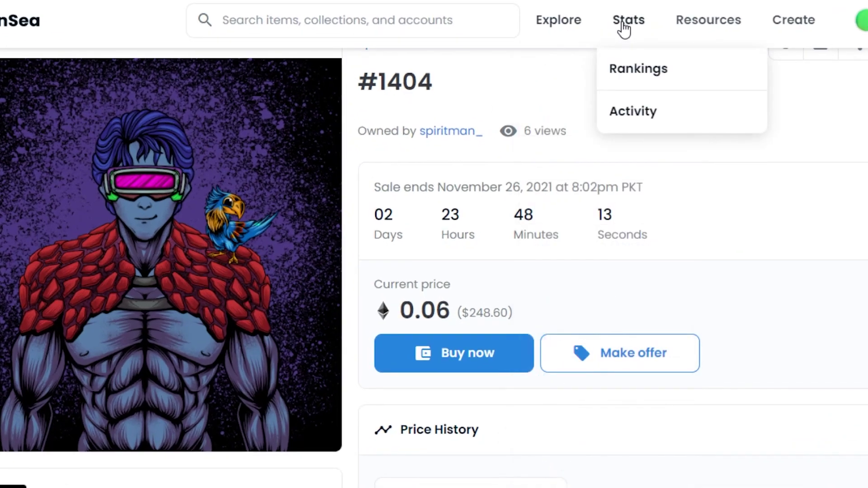
click(635, 80)
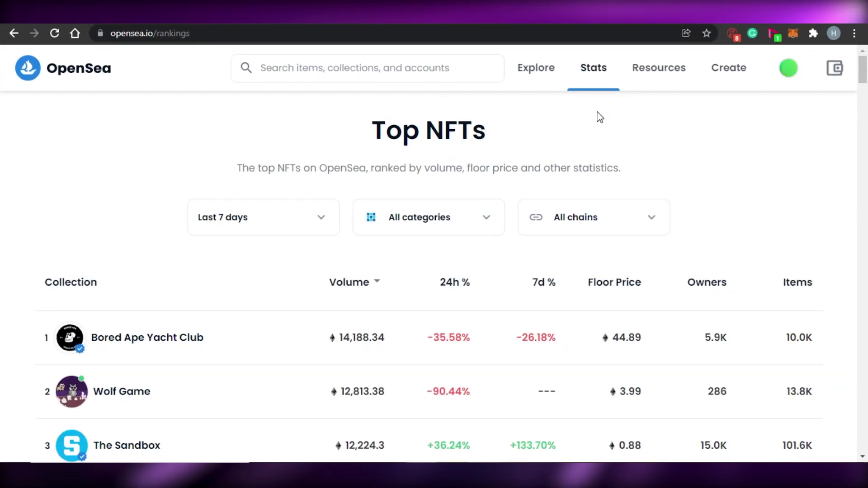
drag(596, 169, 864, 98)
scroll(864, 98, up, 1)
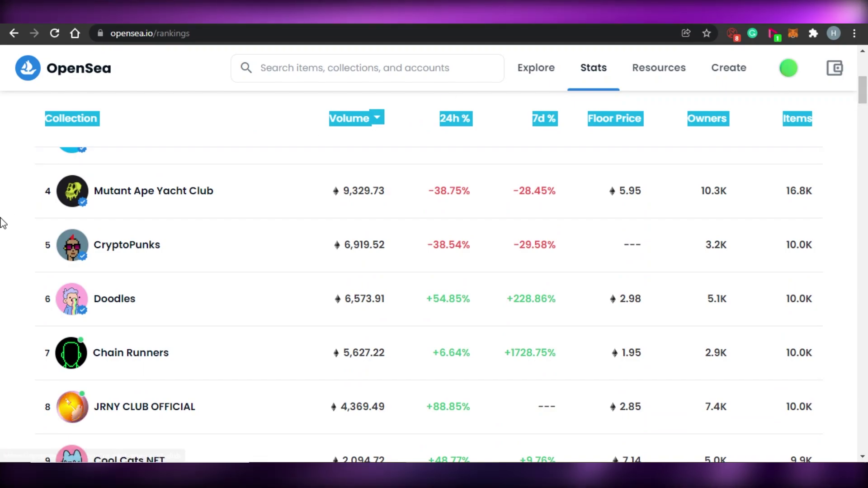
click(19, 239)
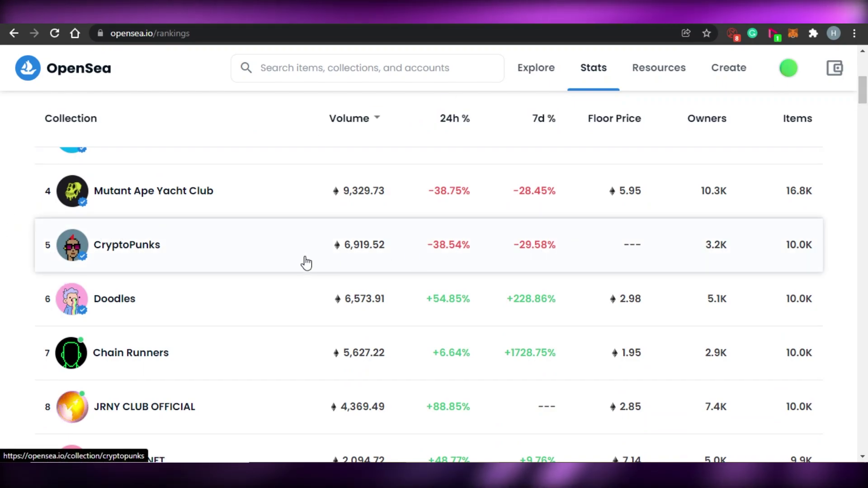
drag(863, 100, 865, 79)
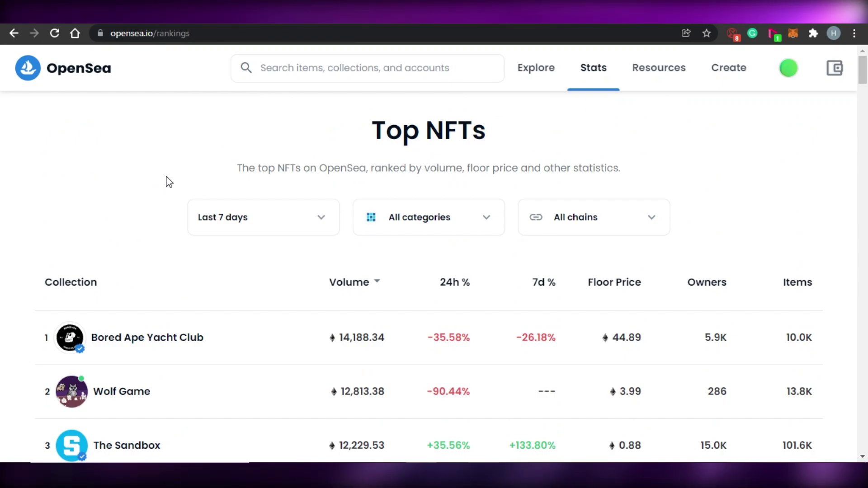
click(525, 83)
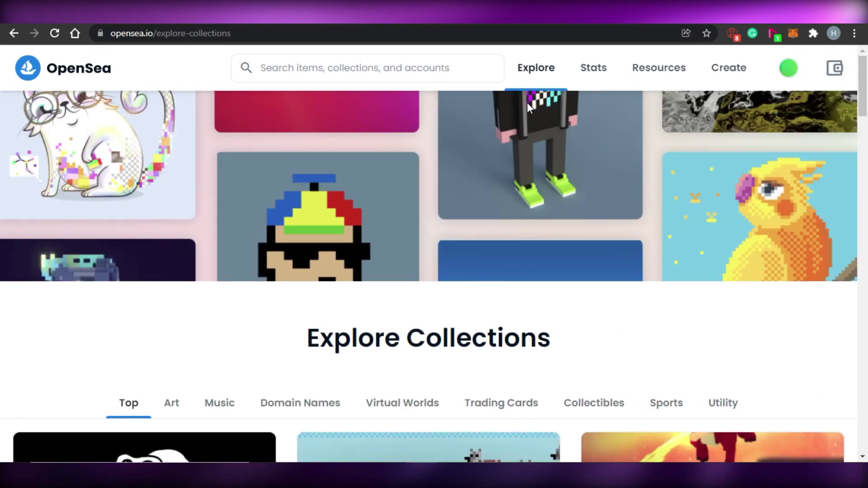